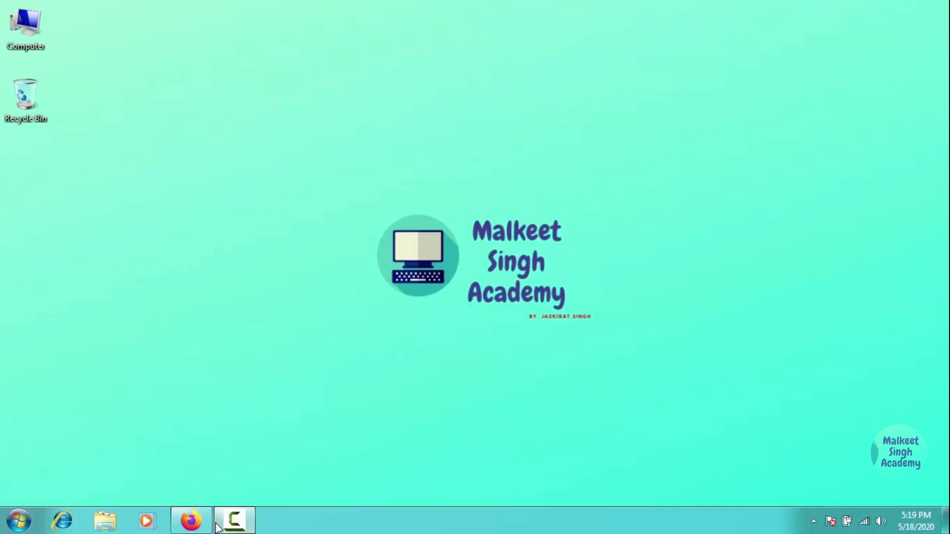
Bring up Teams admin center in Firefox and go to Meetings > Meeting policies
{"action": "left_click", "coordinate": [191, 520]}
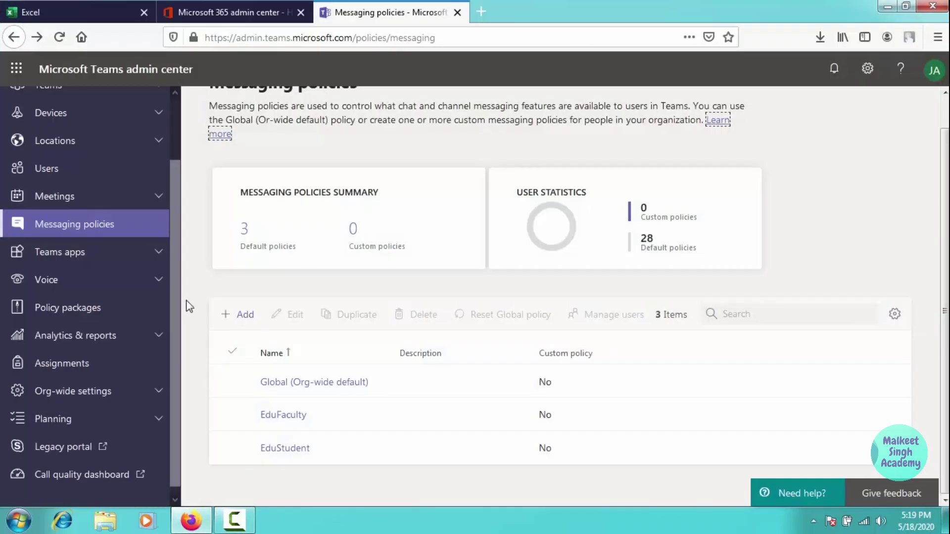
{"action": "scroll", "coordinate": [171, 248], "scroll_direction": "up", "scroll_amount": 3}
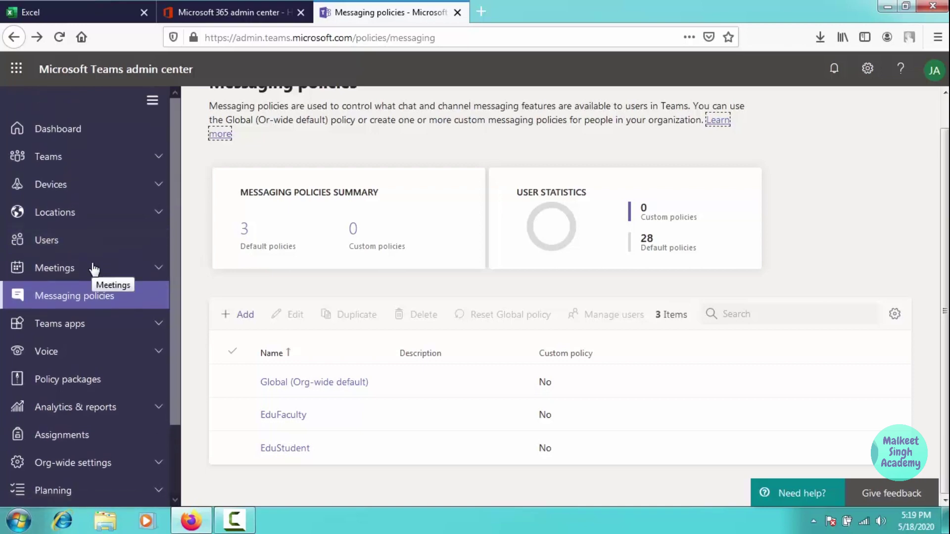
{"action": "left_click", "coordinate": [94, 269]}
{"action": "left_click", "coordinate": [92, 296]}
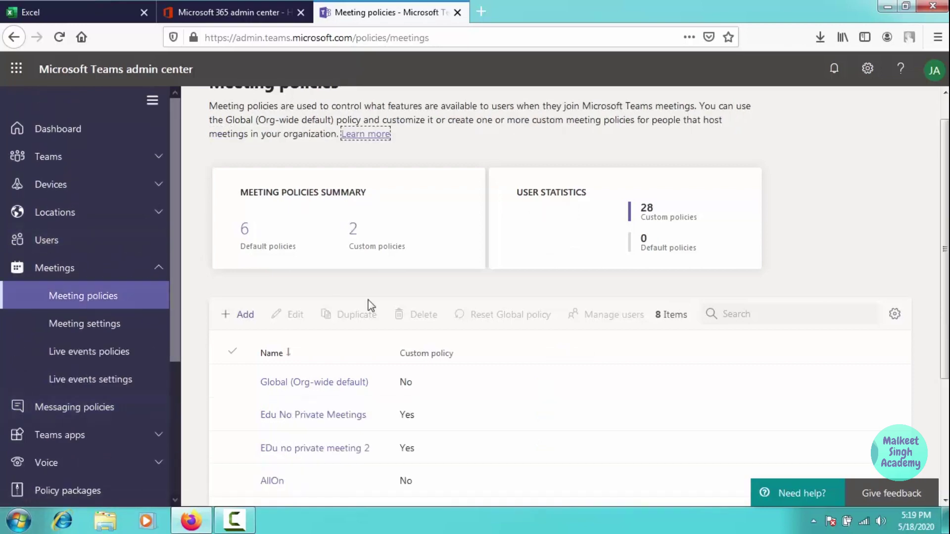
Switch to the Messaging policies list and start adding a new messaging policy
{"action": "scroll", "coordinate": [494, 353], "scroll_direction": "down", "scroll_amount": 3}
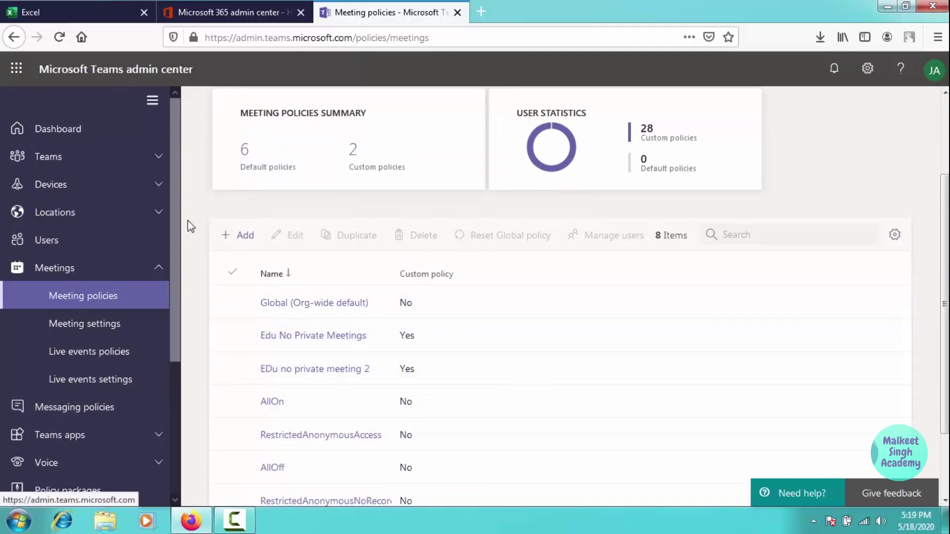
{"action": "scroll", "coordinate": [171, 248], "scroll_direction": "down", "scroll_amount": 2}
{"action": "scroll", "coordinate": [172, 257], "scroll_direction": "down", "scroll_amount": 3}
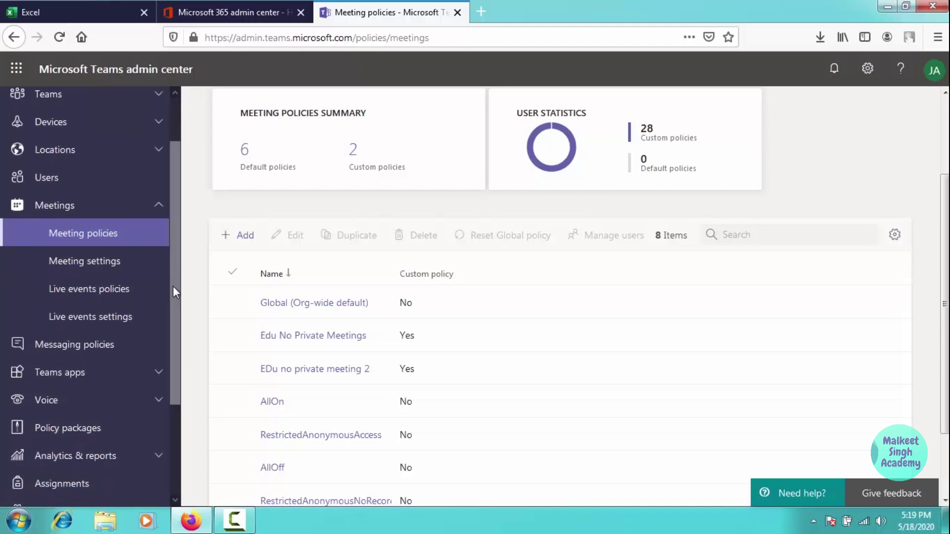
{"action": "left_click", "coordinate": [120, 345]}
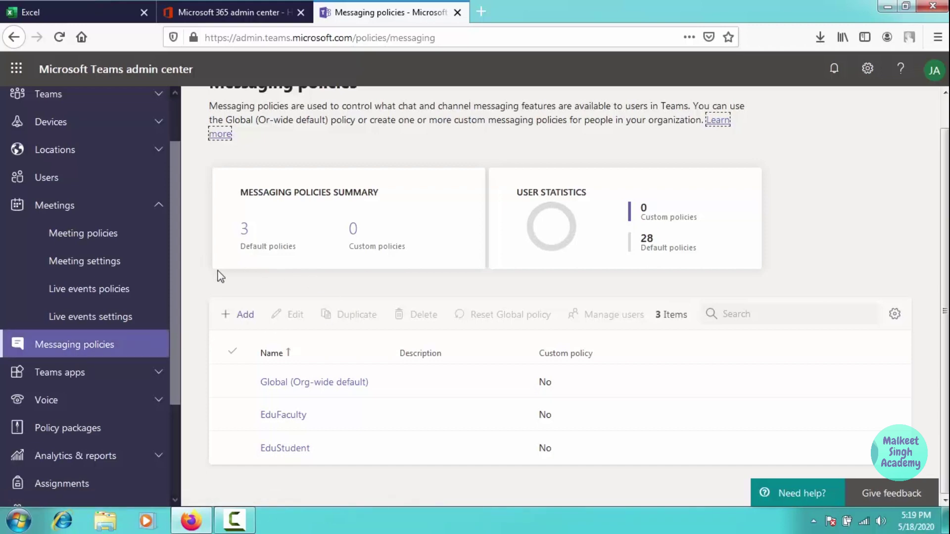
{"action": "scroll", "coordinate": [170, 205], "scroll_direction": "up", "scroll_amount": 1}
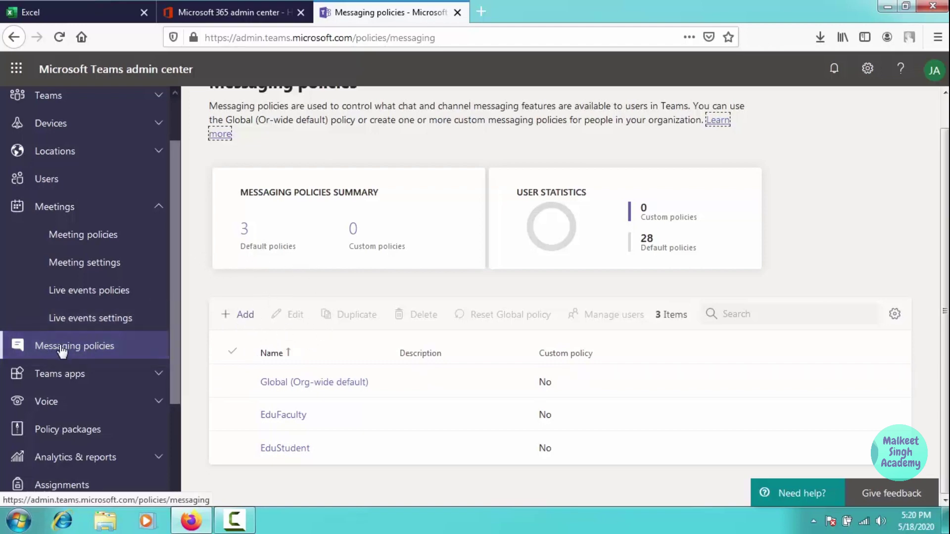
{"action": "left_click", "coordinate": [247, 319]}
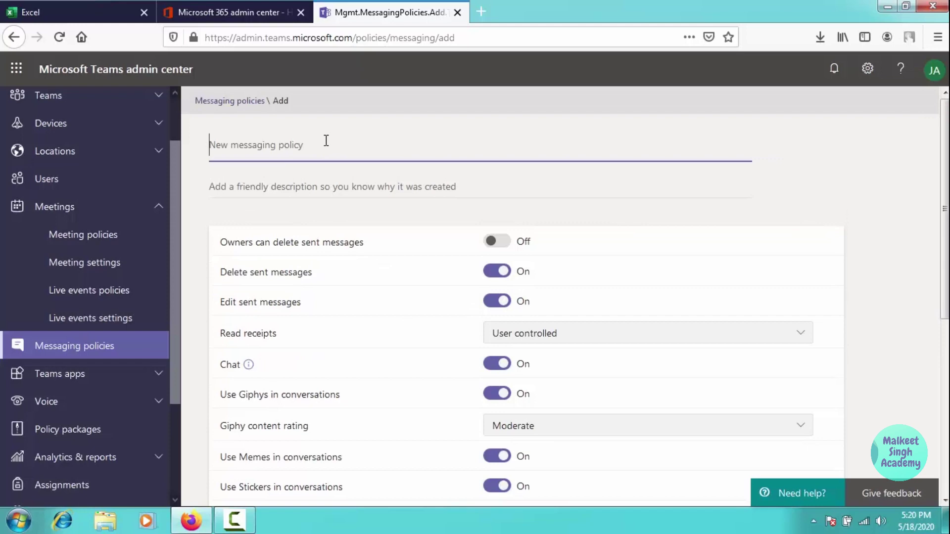
Enter the policy name 'EDU NO PRIVATE CH' in capitals using Caps Lock
{"action": "key", "text": "Caps_Lock"}
{"action": "type", "text": "ED"}
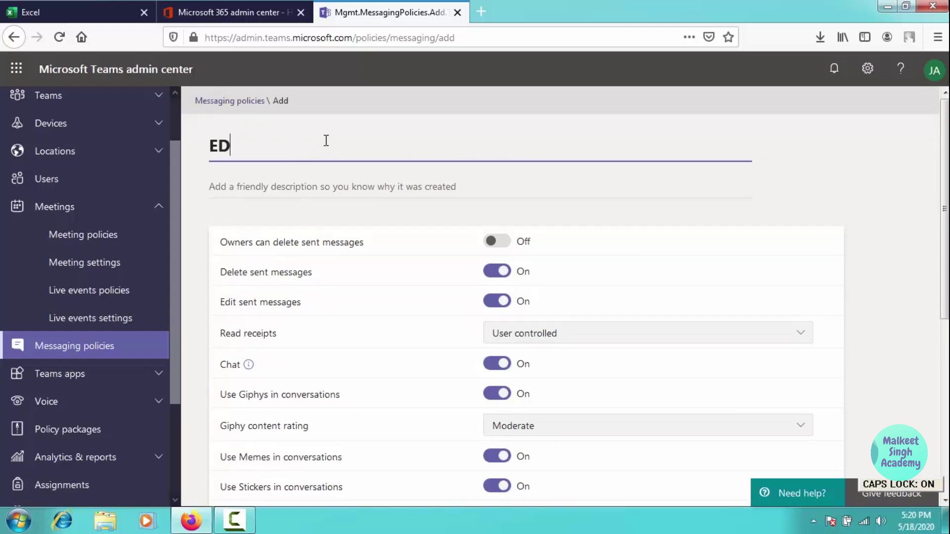
{"action": "type", "text": "U NO PRIVA"}
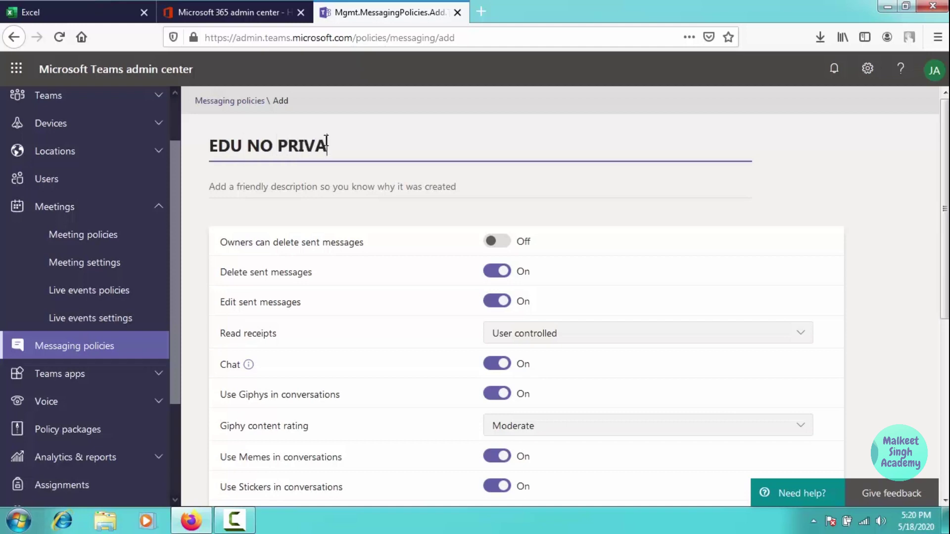
{"action": "type", "text": "TE CHAT"}
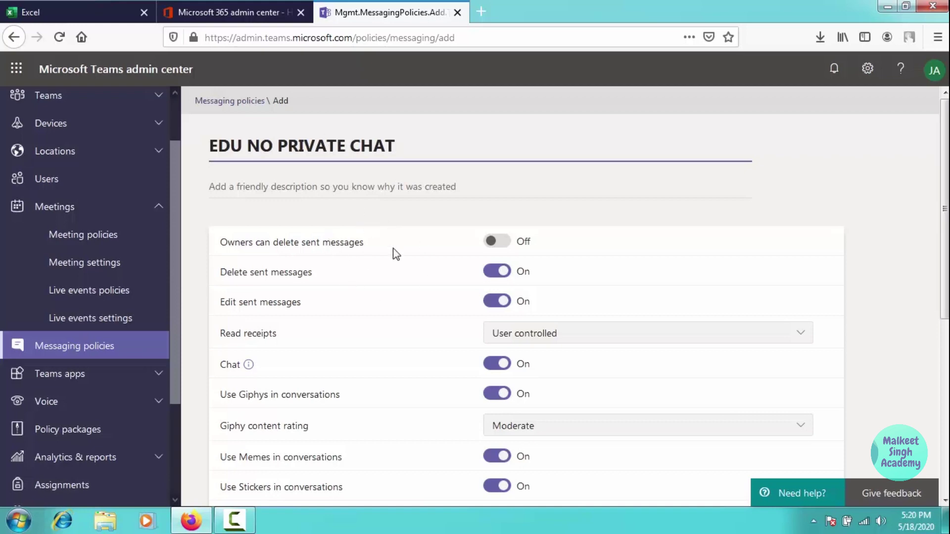
Turn off Delete sent messages, Edit sent messages and Chat for the new policy
{"action": "left_click", "coordinate": [292, 187]}
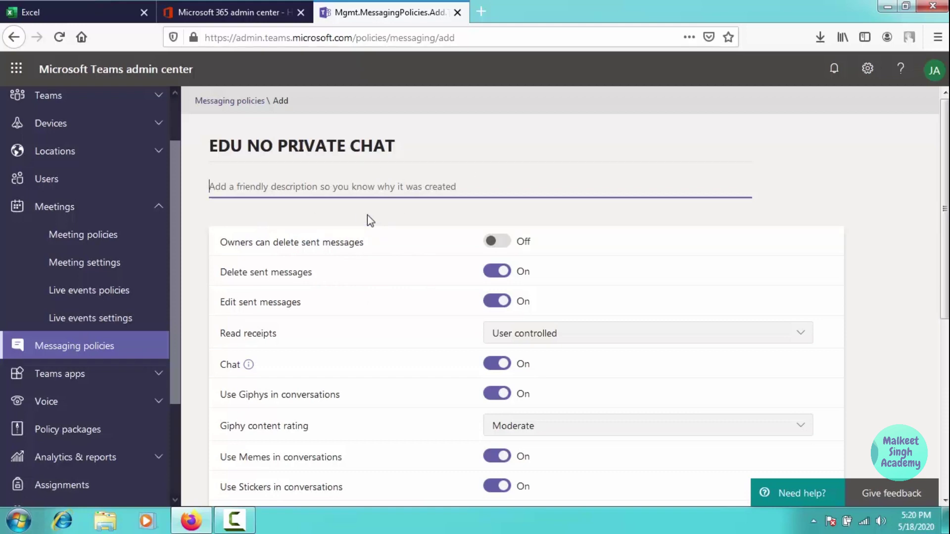
{"action": "scroll", "coordinate": [432, 252], "scroll_direction": "down", "scroll_amount": 3}
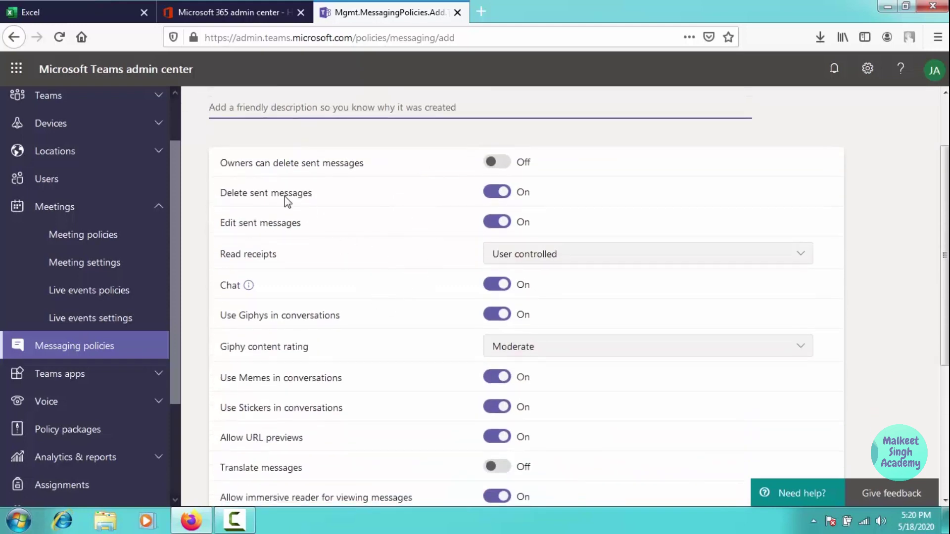
{"action": "left_click", "coordinate": [488, 198]}
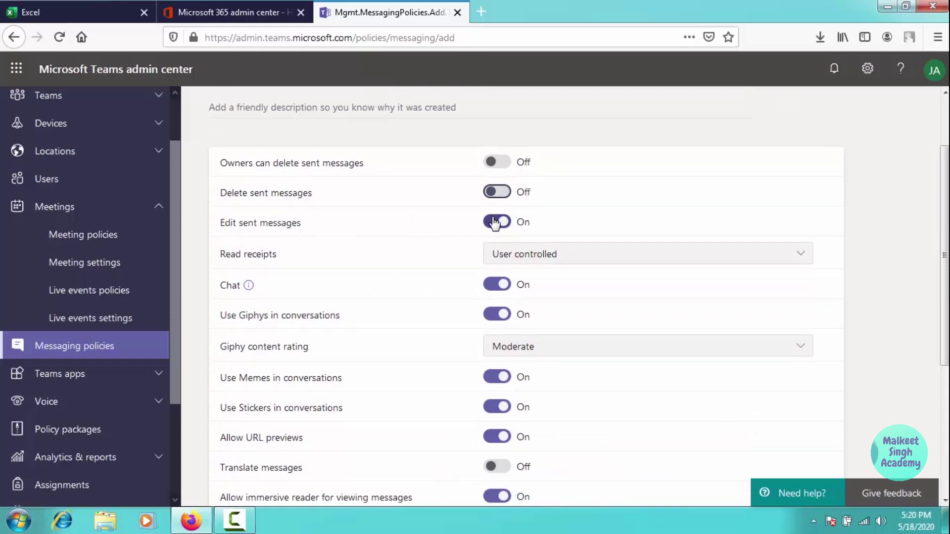
{"action": "left_click", "coordinate": [492, 221]}
{"action": "scroll", "coordinate": [417, 290], "scroll_direction": "down", "scroll_amount": 1}
{"action": "scroll", "coordinate": [417, 286], "scroll_direction": "down", "scroll_amount": 3}
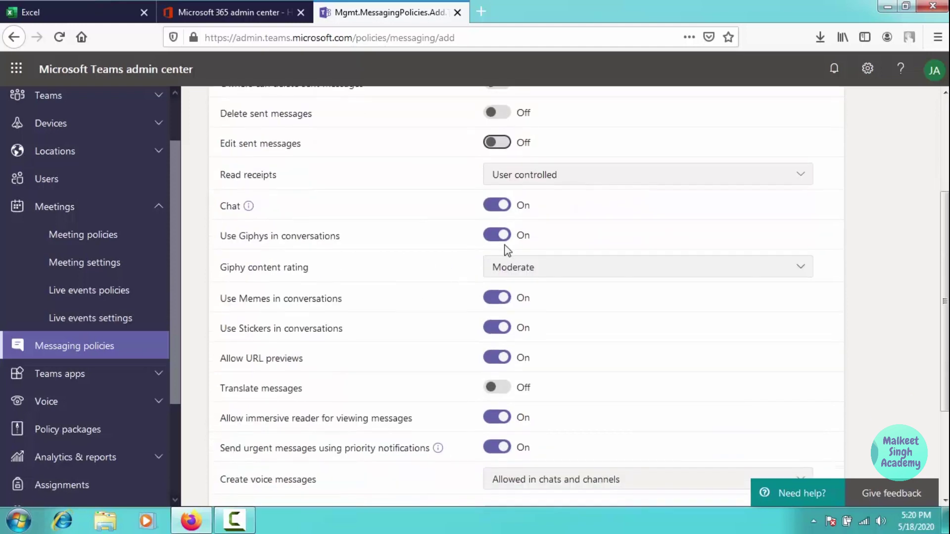
{"action": "left_click", "coordinate": [489, 206]}
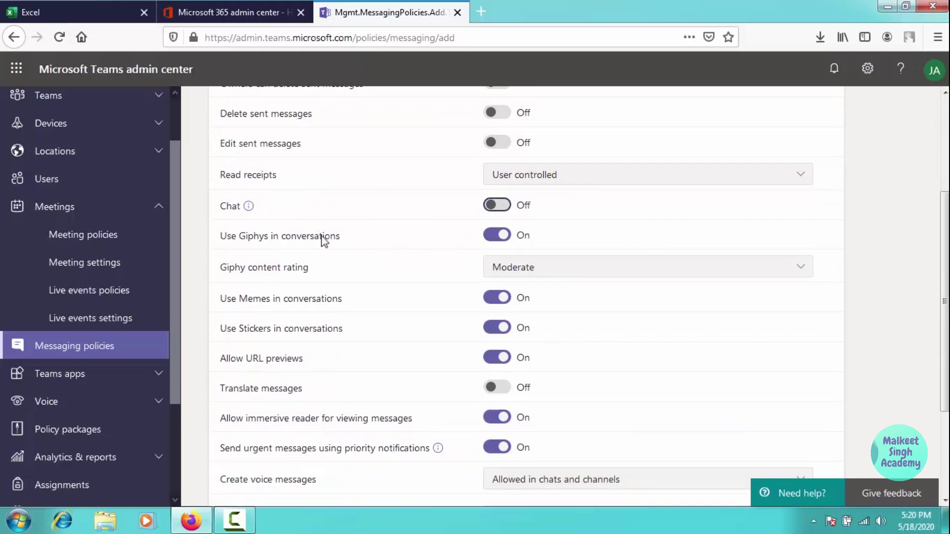
Open the Chat setting's Learn more article in a new tab and turn off Giphys
{"action": "scroll", "coordinate": [322, 240], "scroll_direction": "up", "scroll_amount": 3}
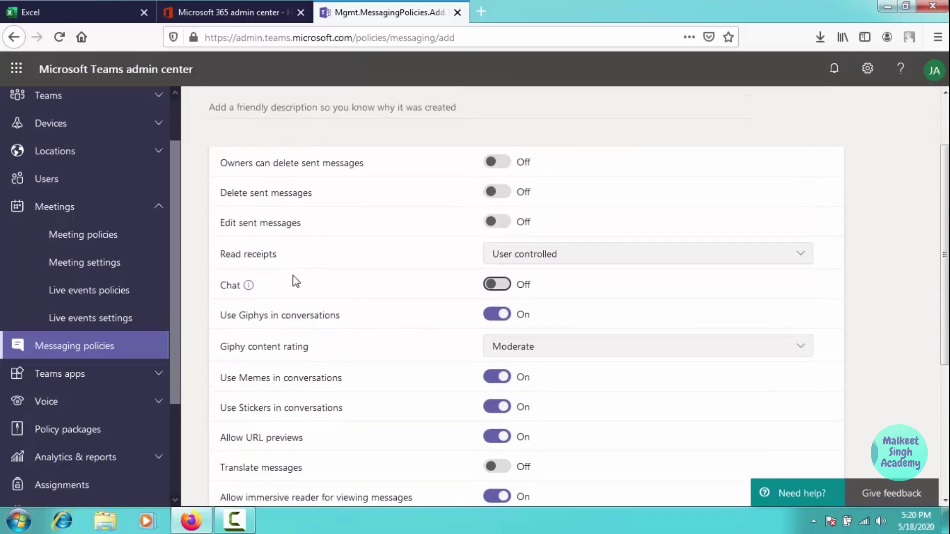
{"action": "left_click", "coordinate": [249, 286]}
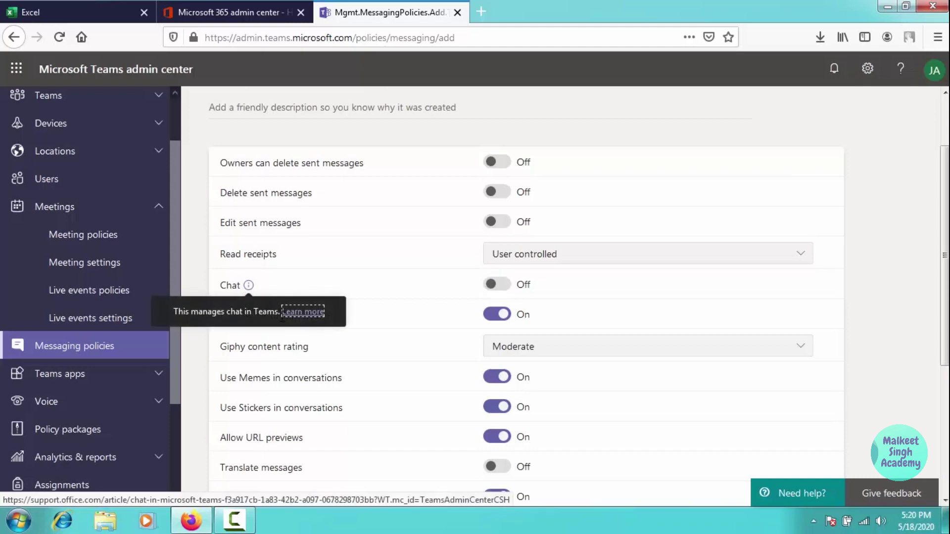
{"action": "left_click", "coordinate": [300, 321]}
{"action": "right_click", "coordinate": [299, 318]}
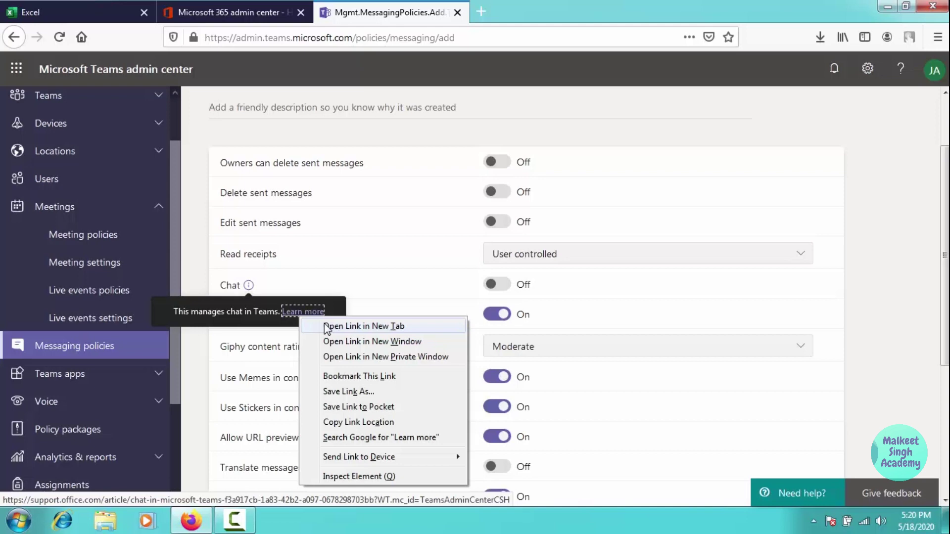
{"action": "left_click", "coordinate": [364, 326]}
{"action": "scroll", "coordinate": [495, 237], "scroll_direction": "down", "scroll_amount": 2}
{"action": "left_click", "coordinate": [496, 235]}
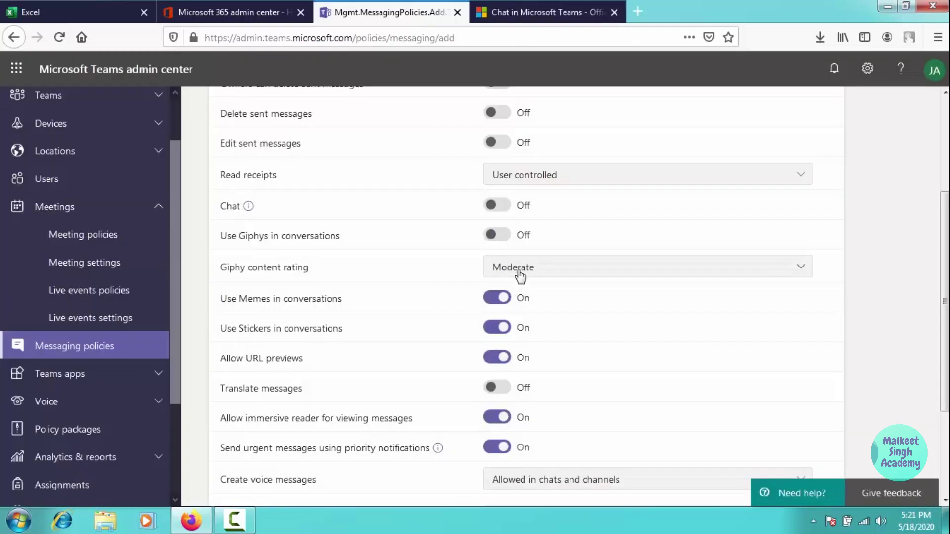
Set Giphy content rating to Strict and turn off URL previews, immersive reader and urgent messages
{"action": "left_click", "coordinate": [519, 276]}
{"action": "left_click", "coordinate": [514, 297]}
{"action": "scroll", "coordinate": [490, 313], "scroll_direction": "down", "scroll_amount": 3}
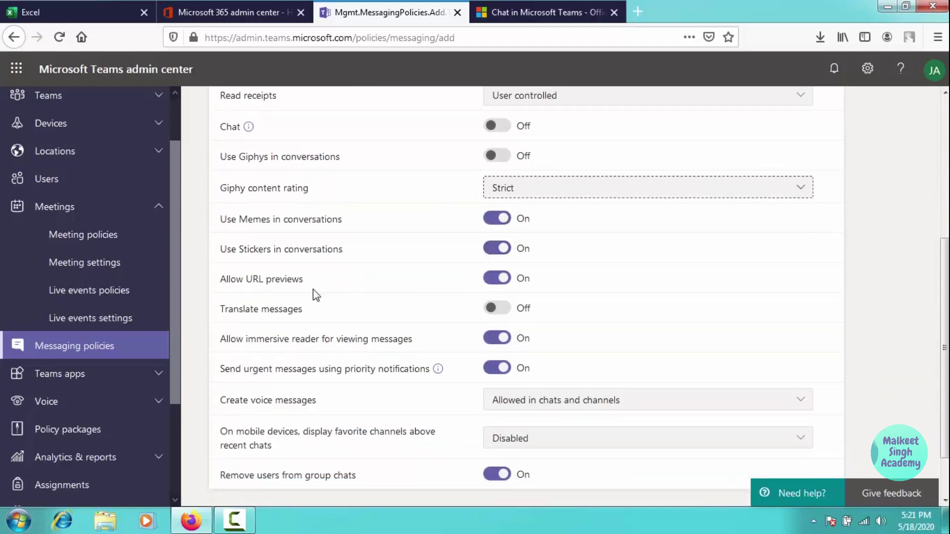
{"action": "left_click", "coordinate": [496, 282]}
{"action": "scroll", "coordinate": [438, 288], "scroll_direction": "down", "scroll_amount": 2}
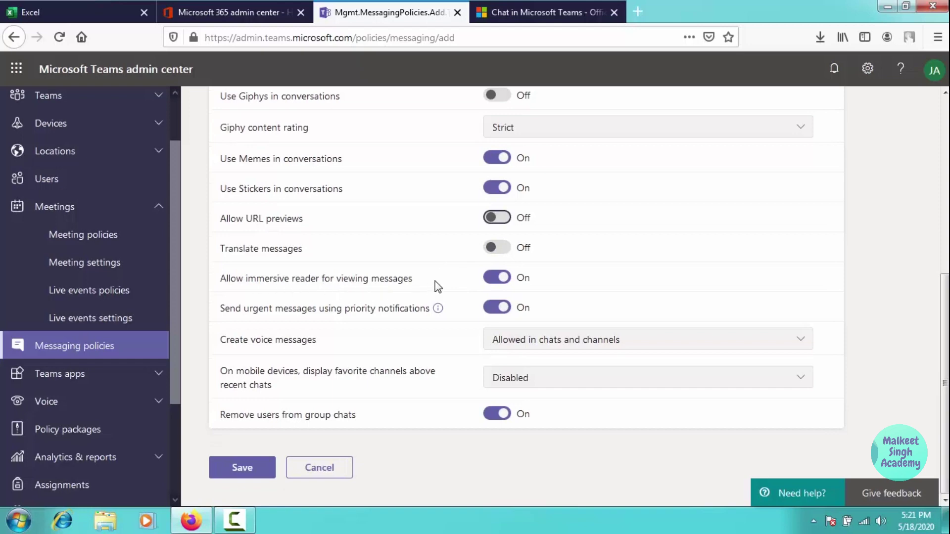
{"action": "left_click", "coordinate": [492, 280]}
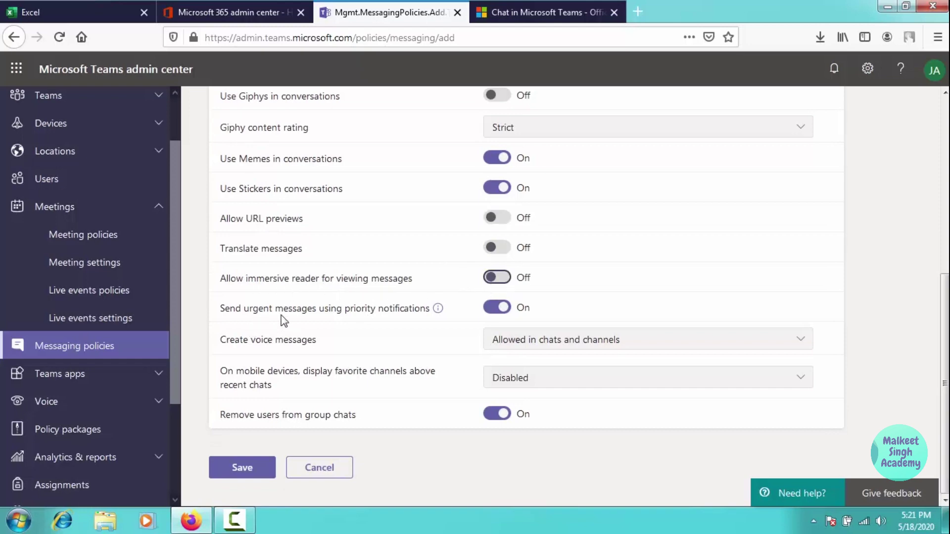
{"action": "left_click", "coordinate": [488, 309]}
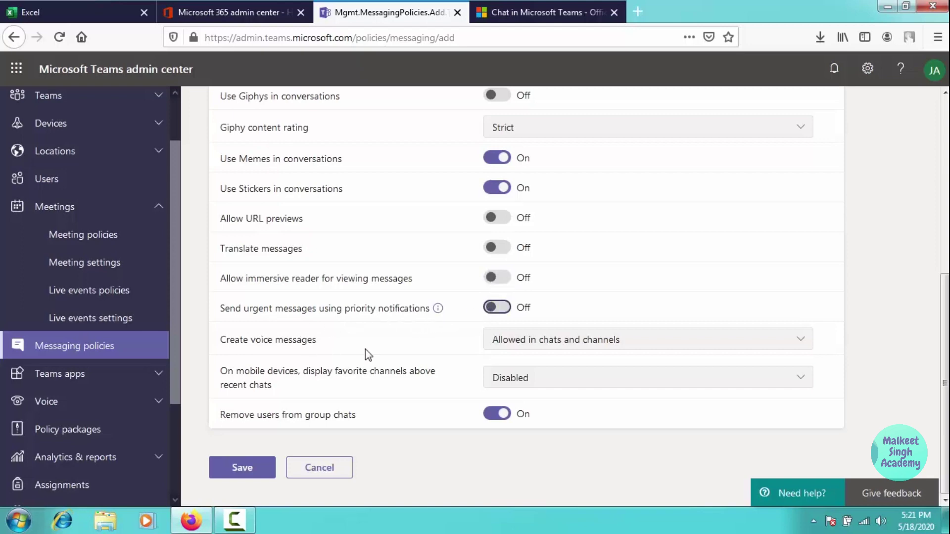
Disable creating voice messages and turn off removing users from group chats
{"action": "left_click", "coordinate": [552, 346]}
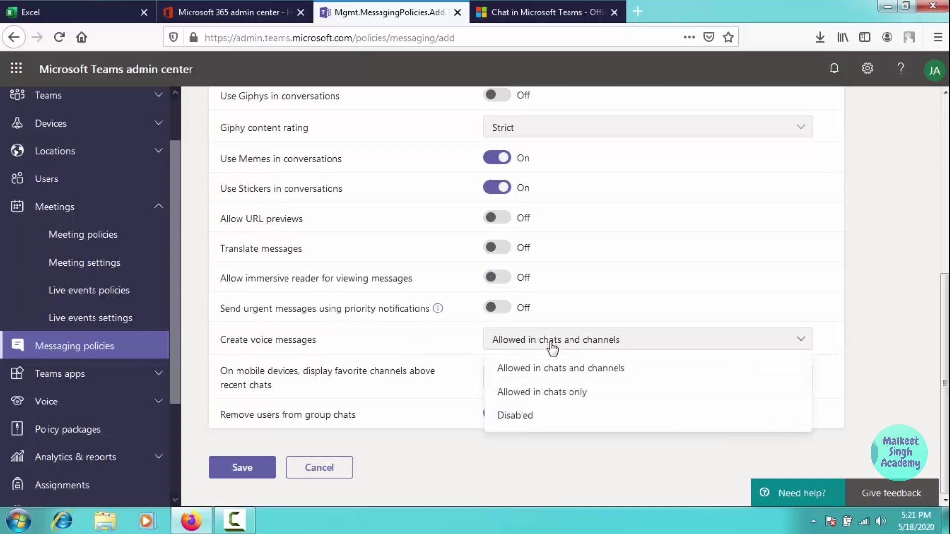
{"action": "left_click", "coordinate": [532, 415]}
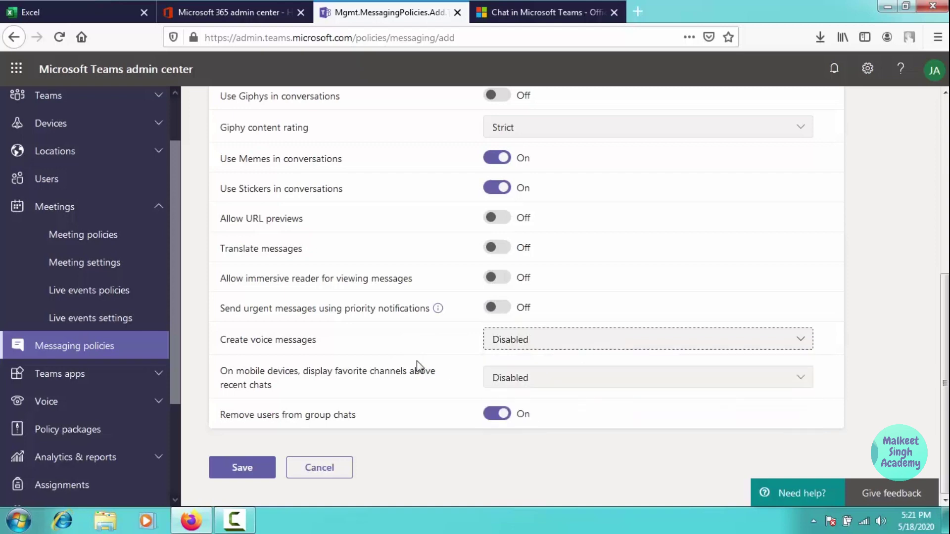
{"action": "scroll", "coordinate": [433, 316], "scroll_direction": "up", "scroll_amount": 3}
{"action": "scroll", "coordinate": [434, 316], "scroll_direction": "up", "scroll_amount": 2}
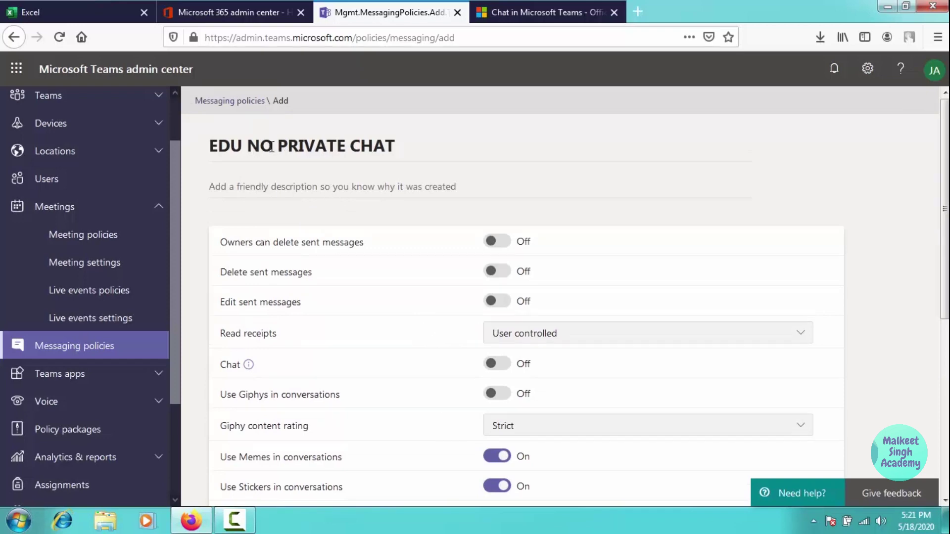
{"action": "scroll", "coordinate": [420, 242], "scroll_direction": "down", "scroll_amount": 5}
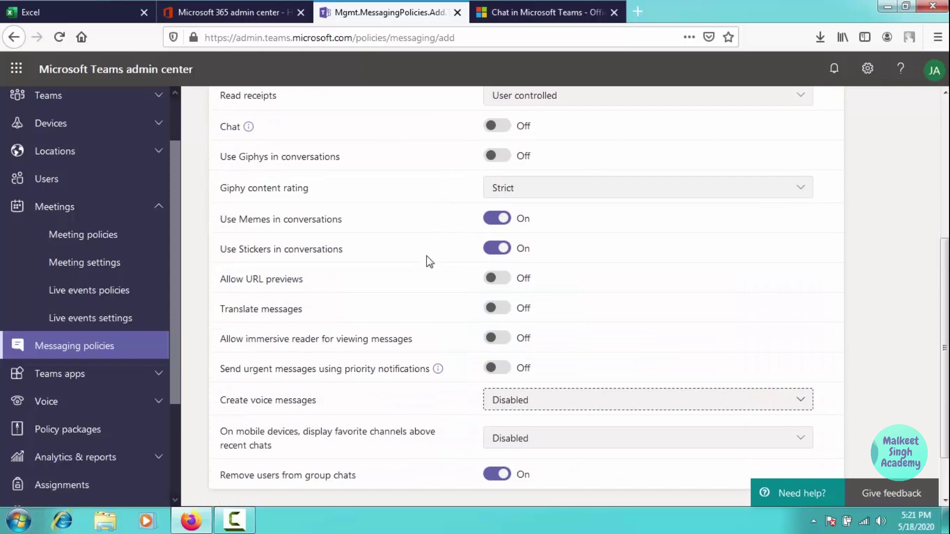
{"action": "scroll", "coordinate": [432, 252], "scroll_direction": "down", "scroll_amount": 2}
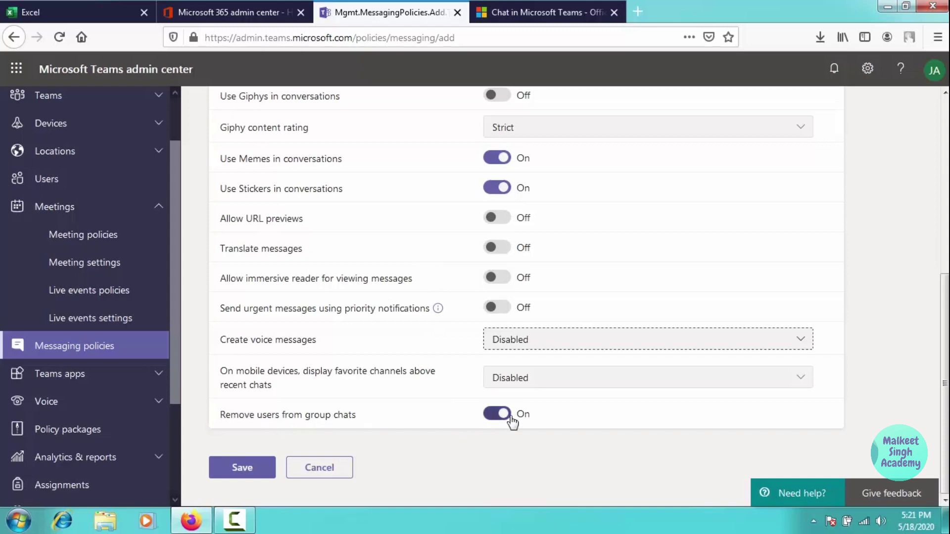
{"action": "left_click", "coordinate": [496, 415]}
Save the EDU NO PRIVATE CHAT policy and go to the Users list
{"action": "scroll", "coordinate": [362, 368], "scroll_direction": "up", "scroll_amount": 6}
{"action": "scroll", "coordinate": [381, 303], "scroll_direction": "down", "scroll_amount": 3}
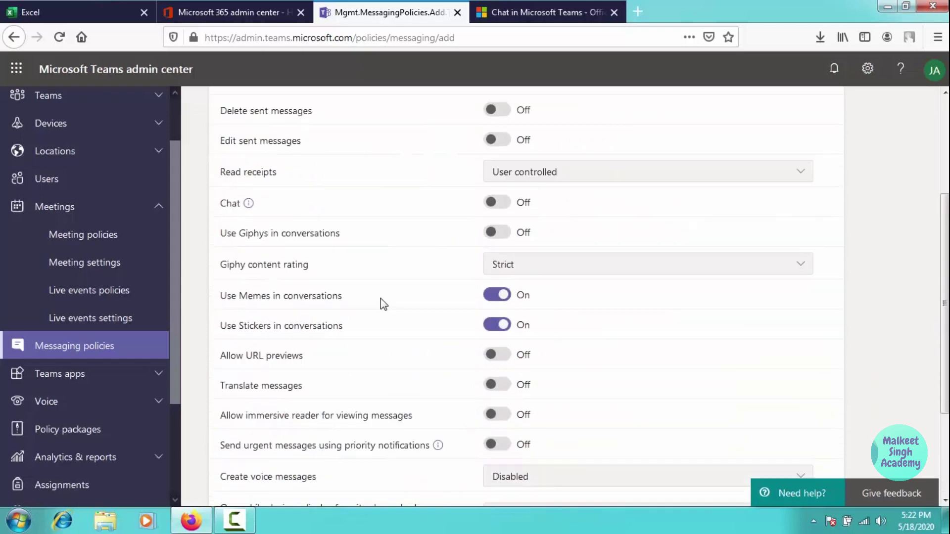
{"action": "scroll", "coordinate": [381, 299], "scroll_direction": "down", "scroll_amount": 3}
{"action": "scroll", "coordinate": [393, 352], "scroll_direction": "up", "scroll_amount": 6}
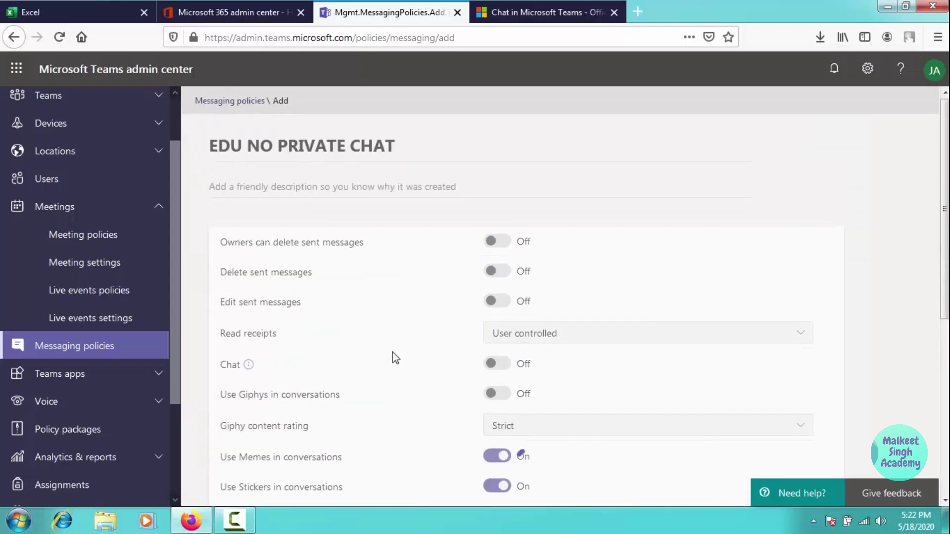
{"action": "scroll", "coordinate": [400, 337], "scroll_direction": "down", "scroll_amount": 5}
{"action": "key", "text": "Return"}
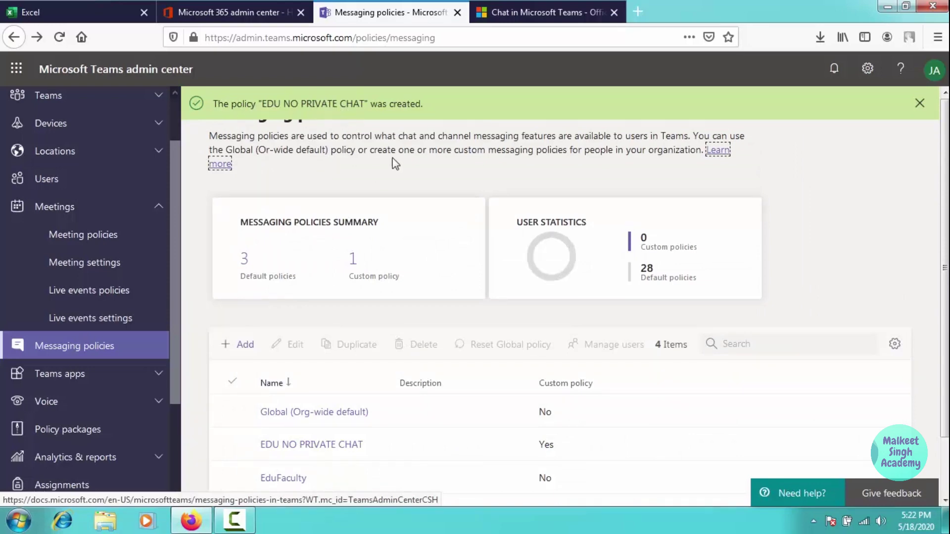
{"action": "left_click_drag", "start_coordinate": [180, 238], "coordinate": [182, 214]}
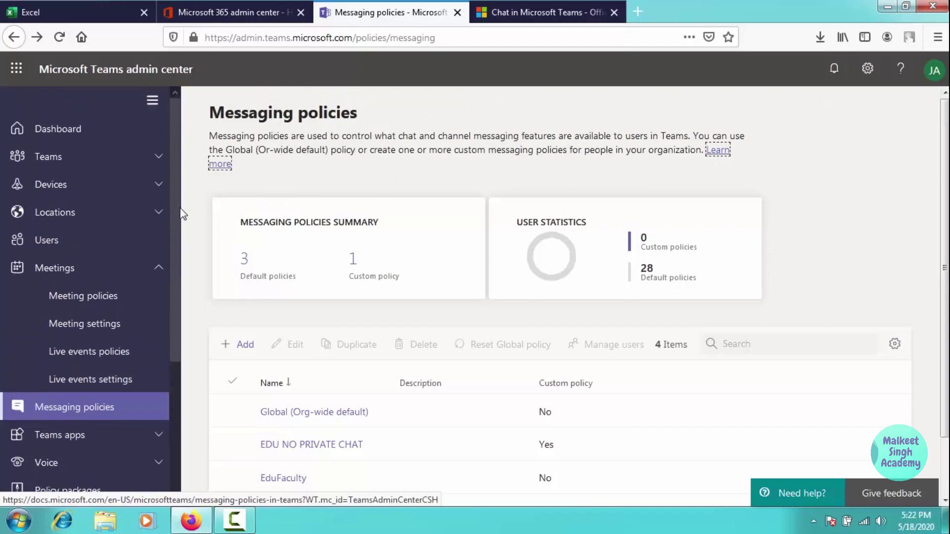
{"action": "left_click", "coordinate": [109, 238]}
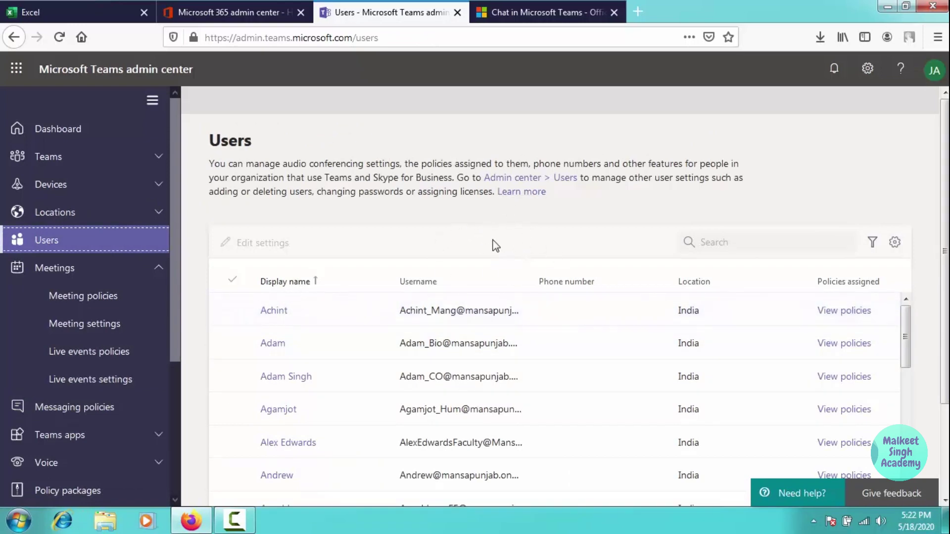
Select the first two users and open Edit settings for both of them
{"action": "scroll", "coordinate": [944, 247], "scroll_direction": "down", "scroll_amount": 3}
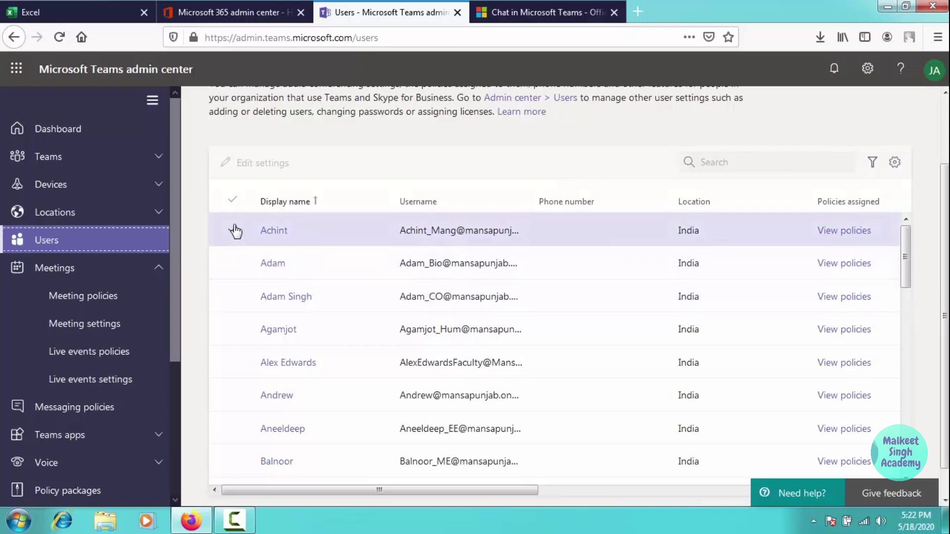
{"action": "left_click", "coordinate": [233, 229]}
{"action": "left_click", "coordinate": [235, 259]}
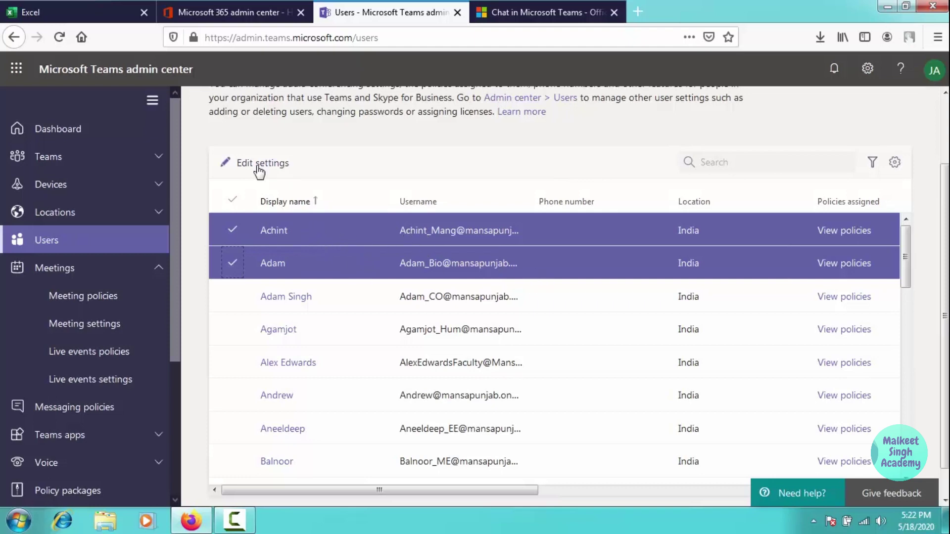
{"action": "left_click", "coordinate": [233, 167]}
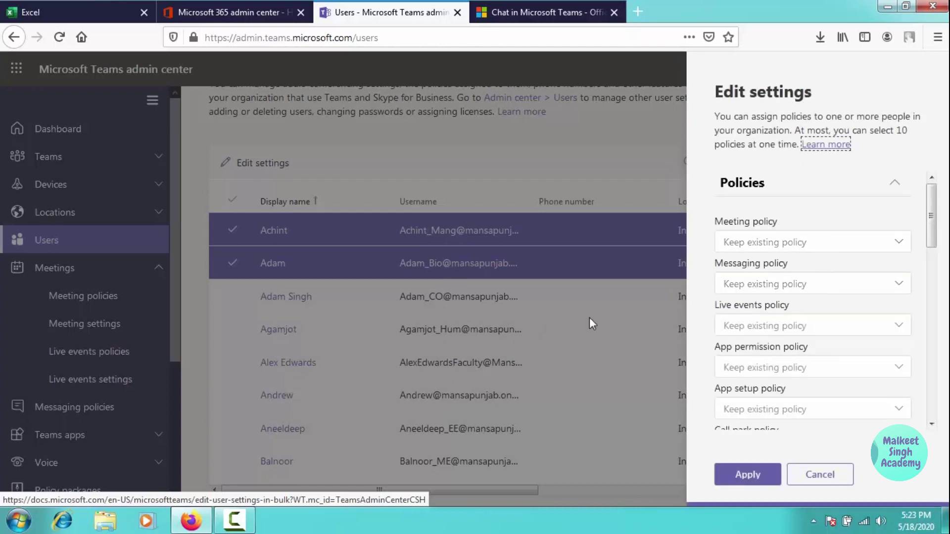
{"action": "left_click", "coordinate": [790, 244]}
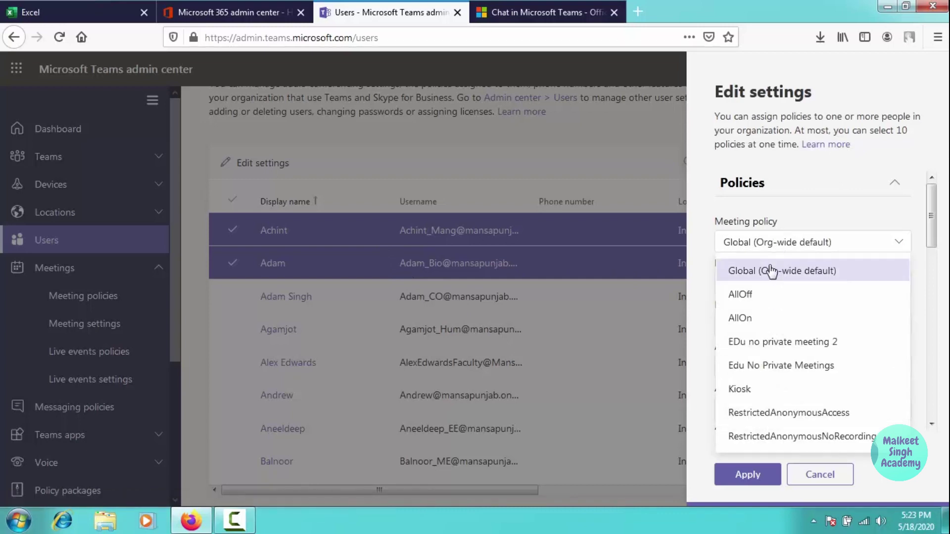
Choose meeting policy EDu no private meeting 2 and messaging policy EDU NO PRIVATE CHAT, then apply
{"action": "left_click", "coordinate": [785, 347]}
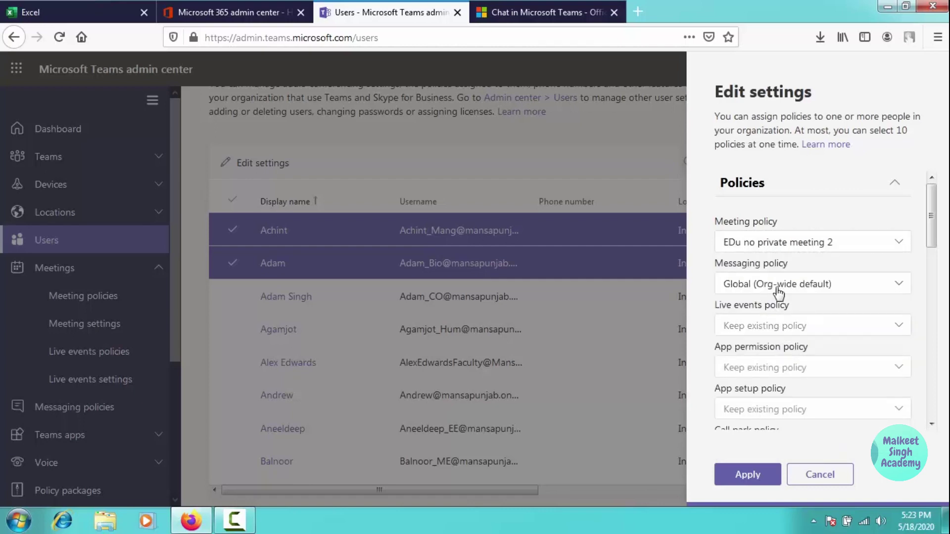
{"action": "left_click", "coordinate": [778, 292]}
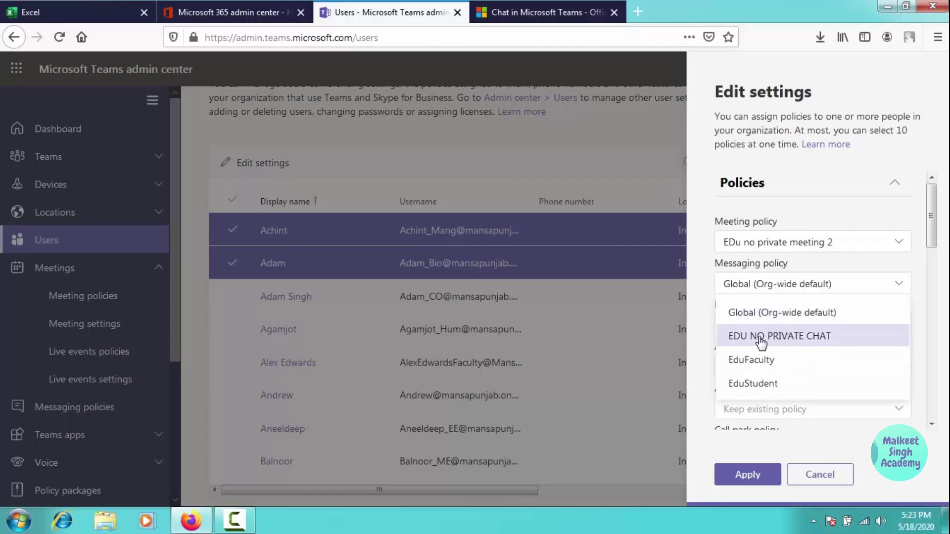
{"action": "left_click", "coordinate": [783, 341]}
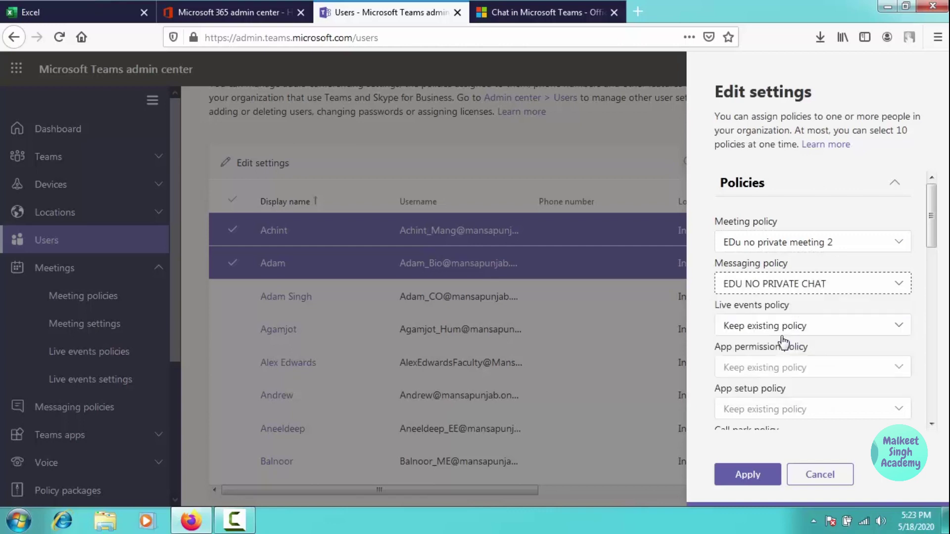
{"action": "left_click", "coordinate": [743, 475]}
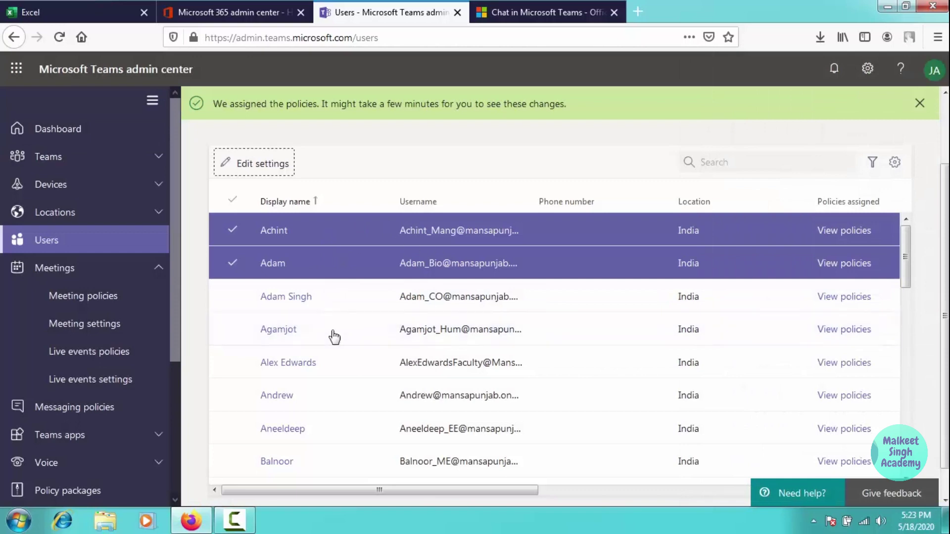
Select the student lower in the list and apply Edu No Private Meetings and EDU NO PRIVATE CHAT
{"action": "scroll", "coordinate": [388, 373], "scroll_direction": "down", "scroll_amount": 2}
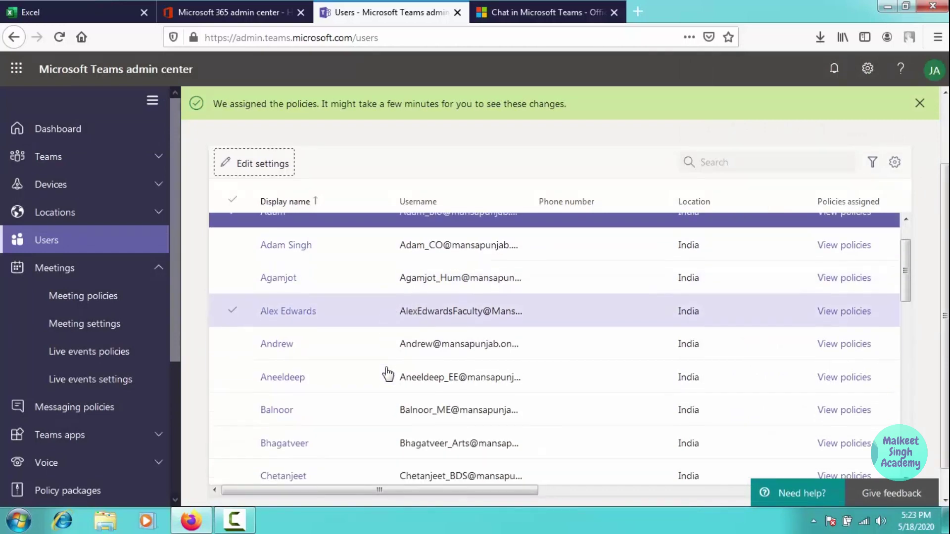
{"action": "scroll", "coordinate": [388, 374], "scroll_direction": "down", "scroll_amount": 9}
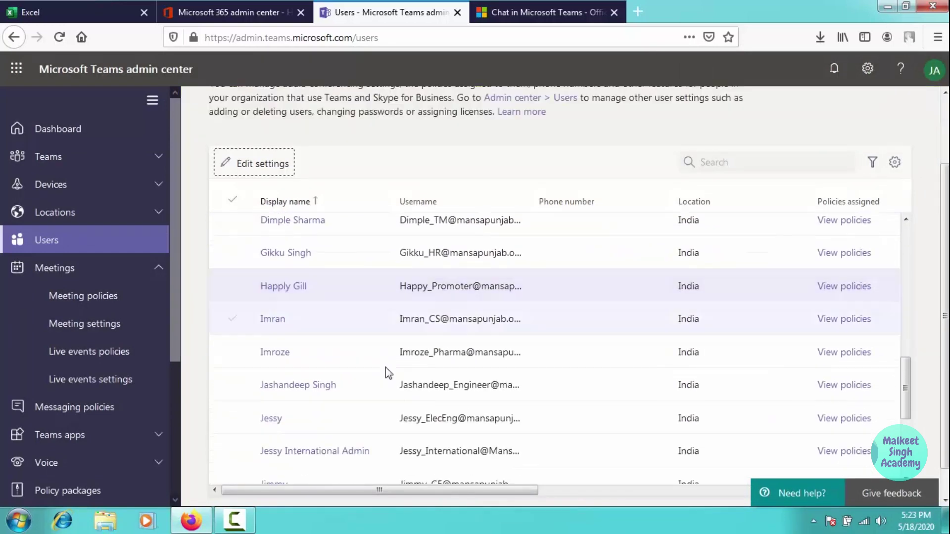
{"action": "scroll", "coordinate": [388, 373], "scroll_direction": "down", "scroll_amount": 5}
{"action": "scroll", "coordinate": [388, 375], "scroll_direction": "up", "scroll_amount": 3}
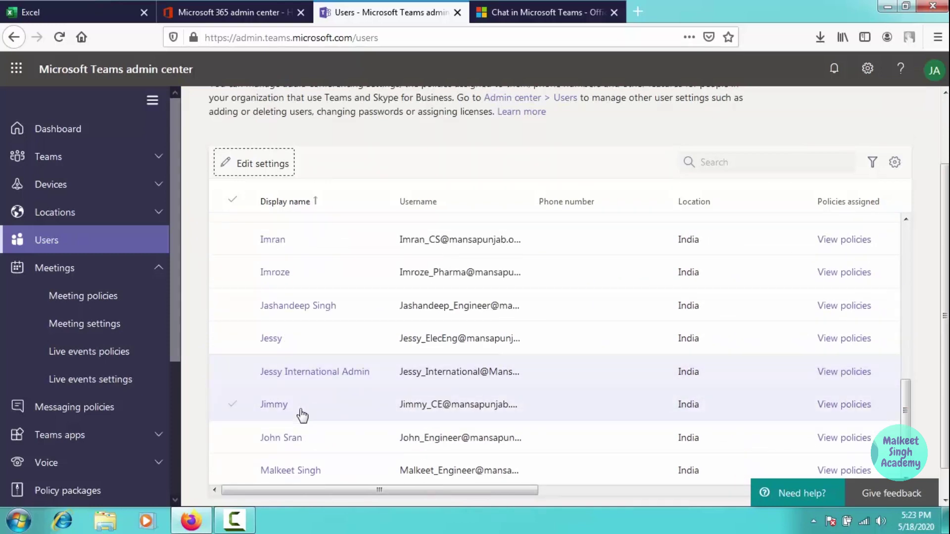
{"action": "left_click", "coordinate": [233, 411]}
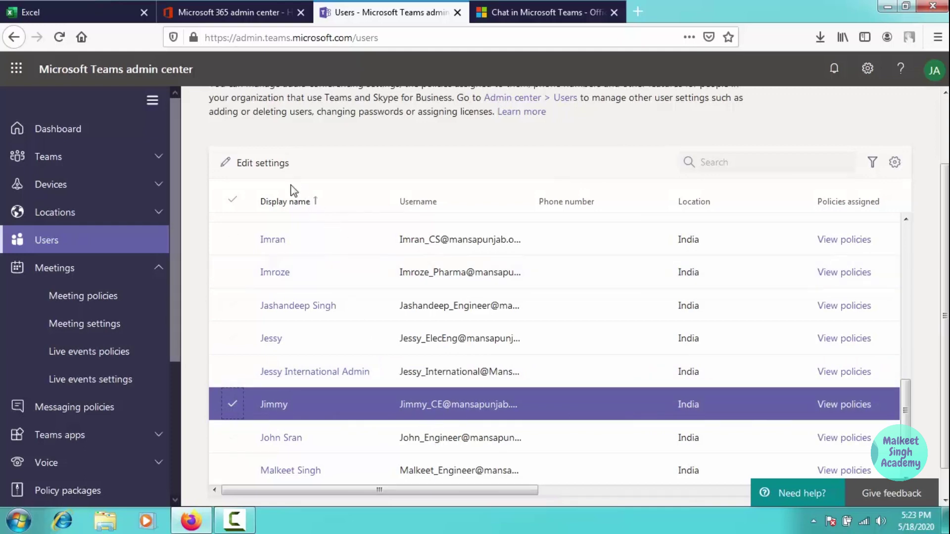
{"action": "left_click", "coordinate": [260, 165]}
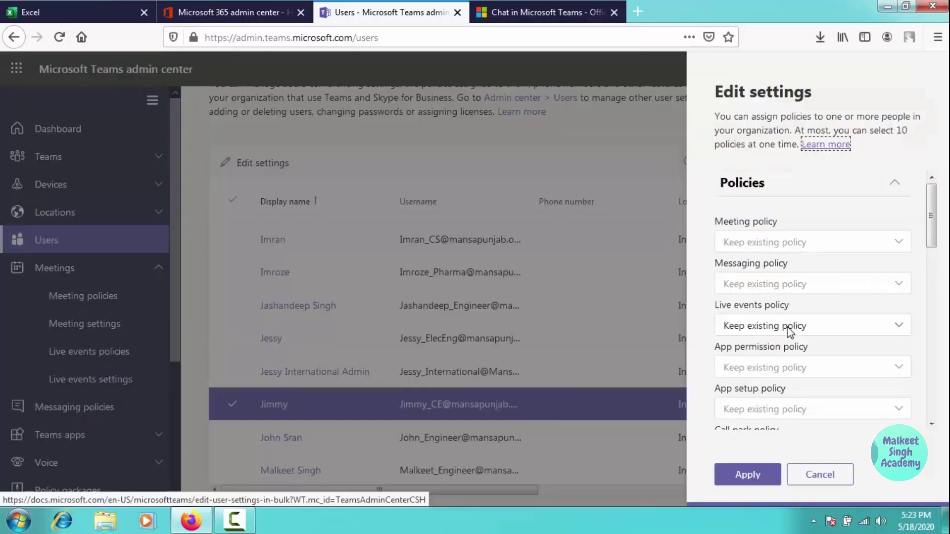
{"action": "left_click", "coordinate": [786, 250]}
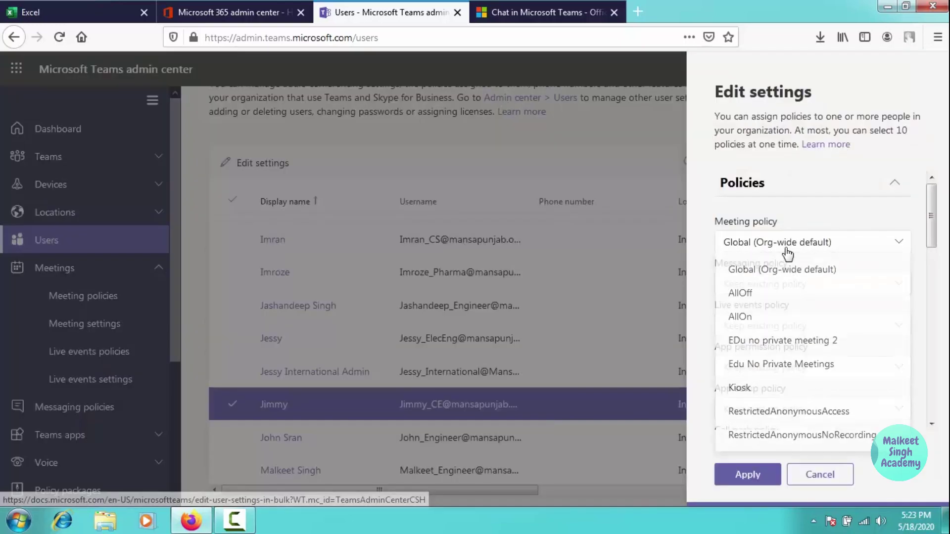
{"action": "left_click", "coordinate": [783, 369]}
{"action": "left_click", "coordinate": [791, 283]}
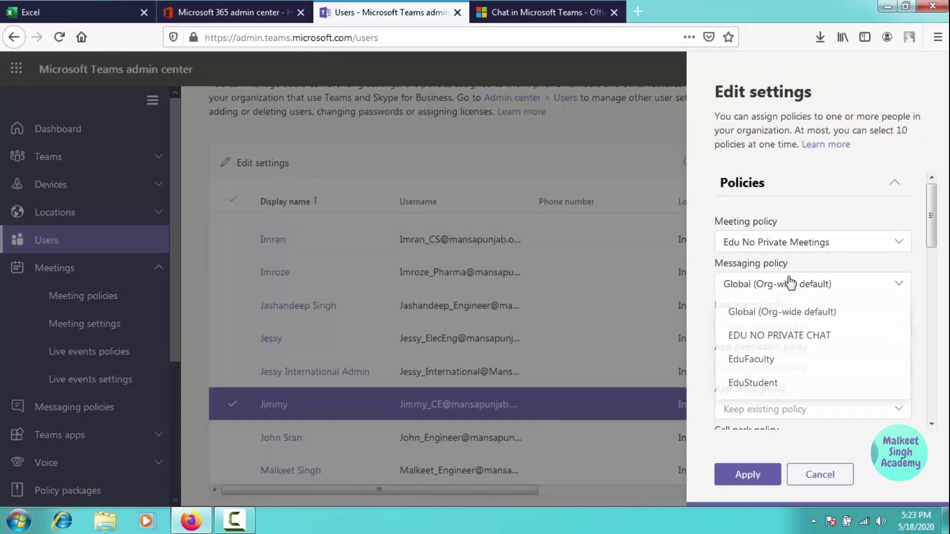
{"action": "left_click", "coordinate": [801, 336]}
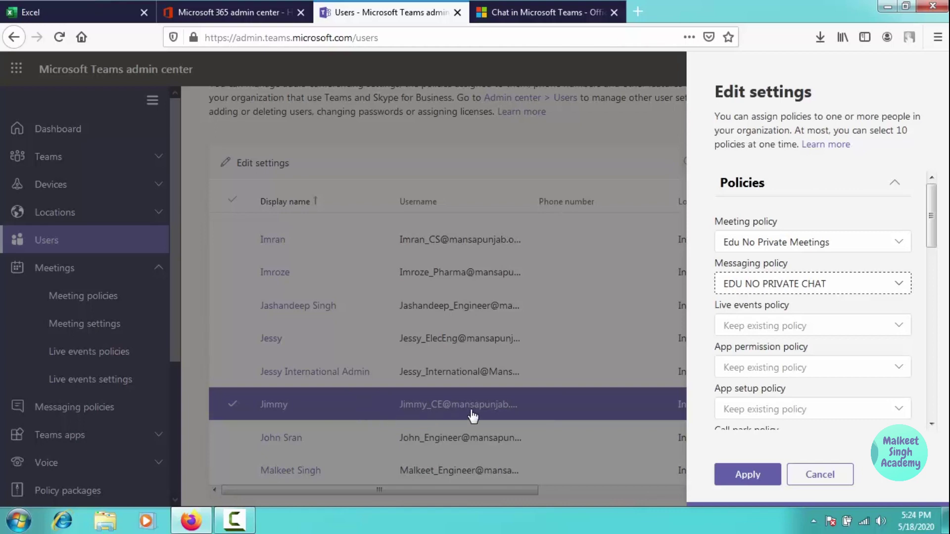
{"action": "left_click", "coordinate": [757, 266]}
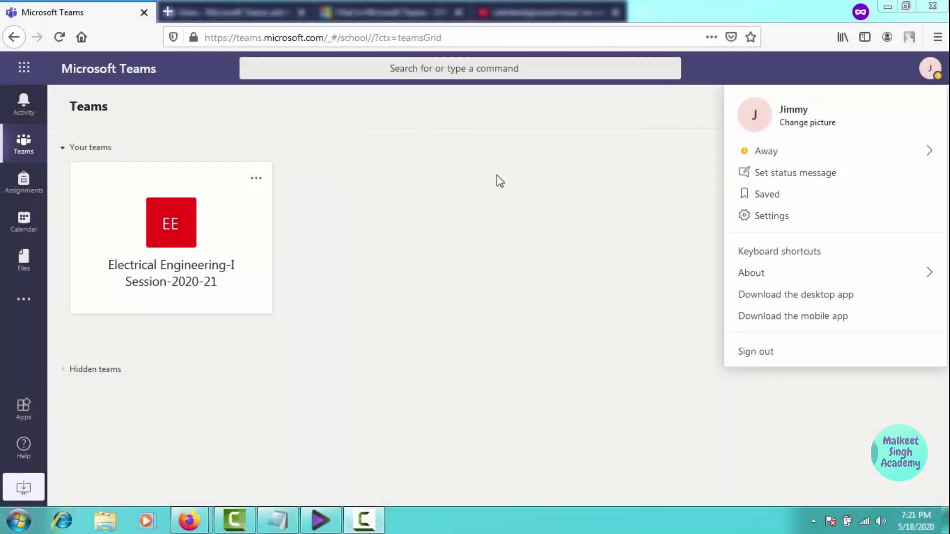
Close the account menu, view the join-or-create-team page, then open the student's Calendar
{"action": "left_click", "coordinate": [556, 229]}
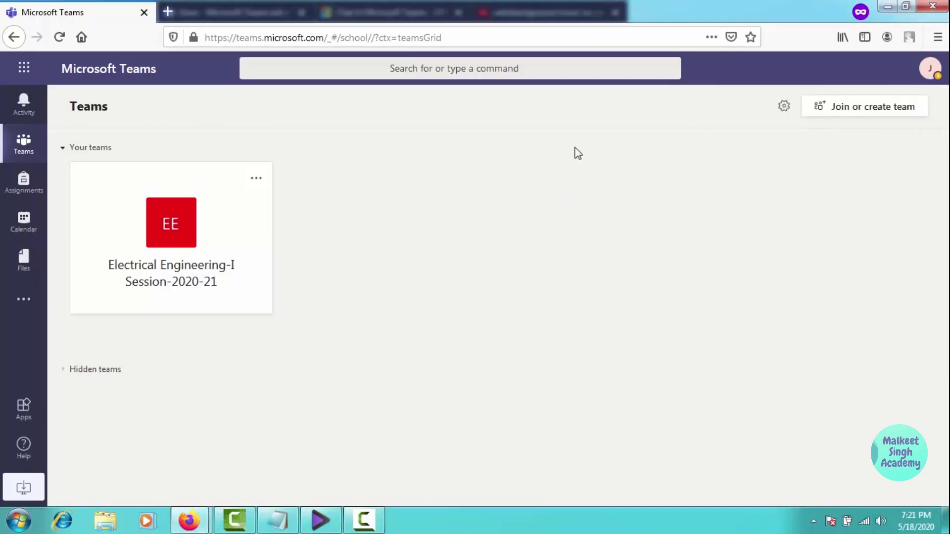
{"action": "left_click", "coordinate": [860, 115]}
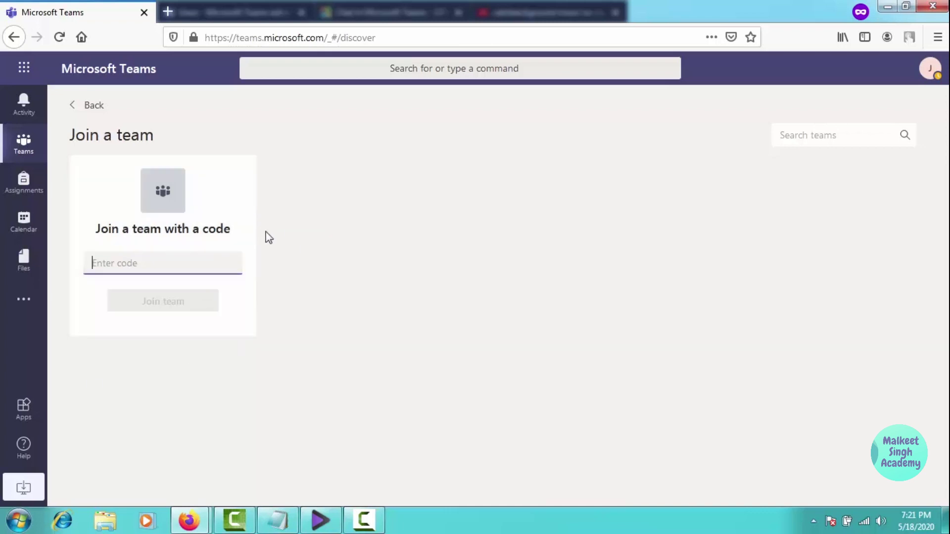
{"action": "left_click", "coordinate": [30, 224]}
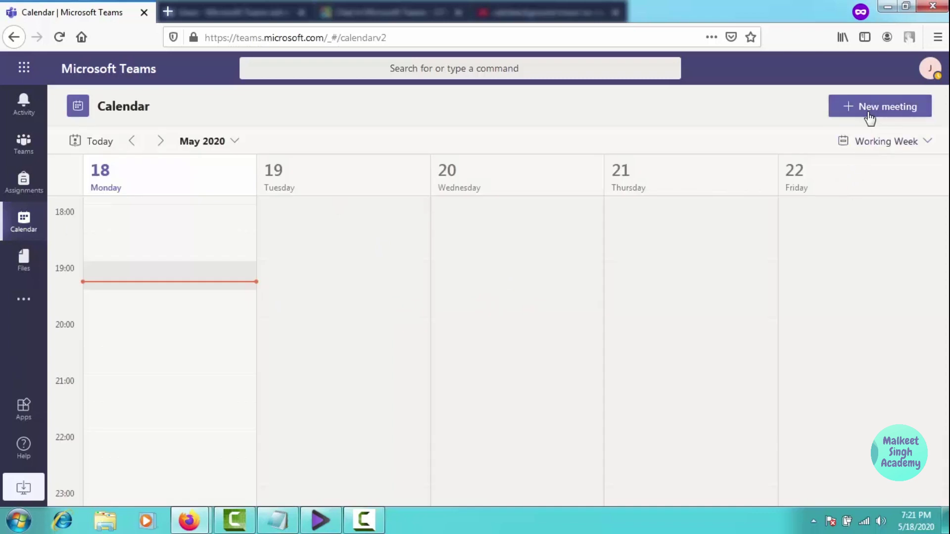
Start a new meeting to see the private-meeting restriction, then go back to the Teams page
{"action": "left_click", "coordinate": [869, 119]}
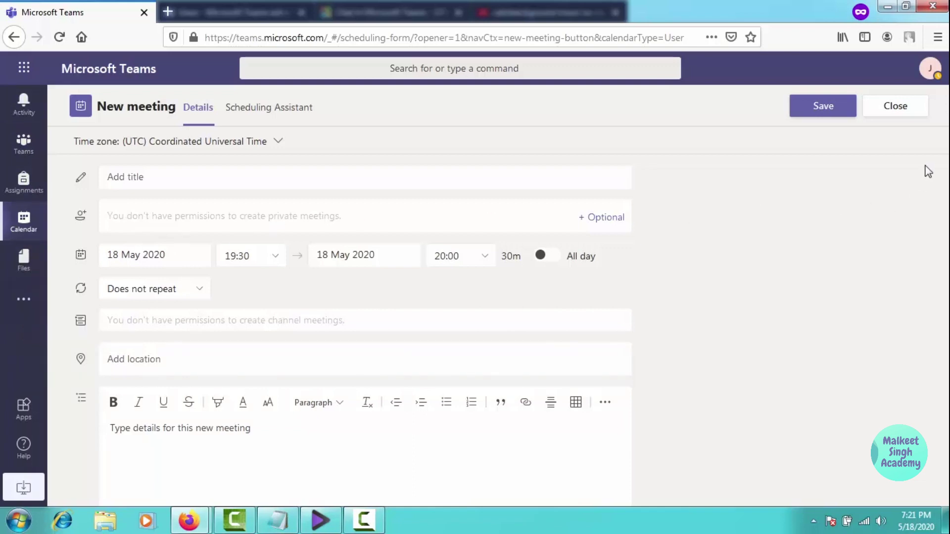
{"action": "left_click", "coordinate": [933, 62]}
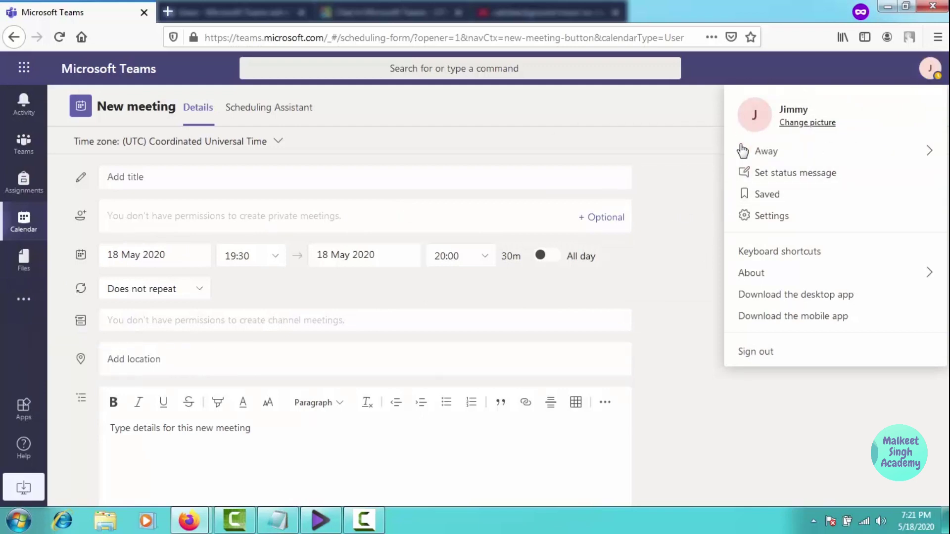
{"action": "left_click", "coordinate": [696, 187]}
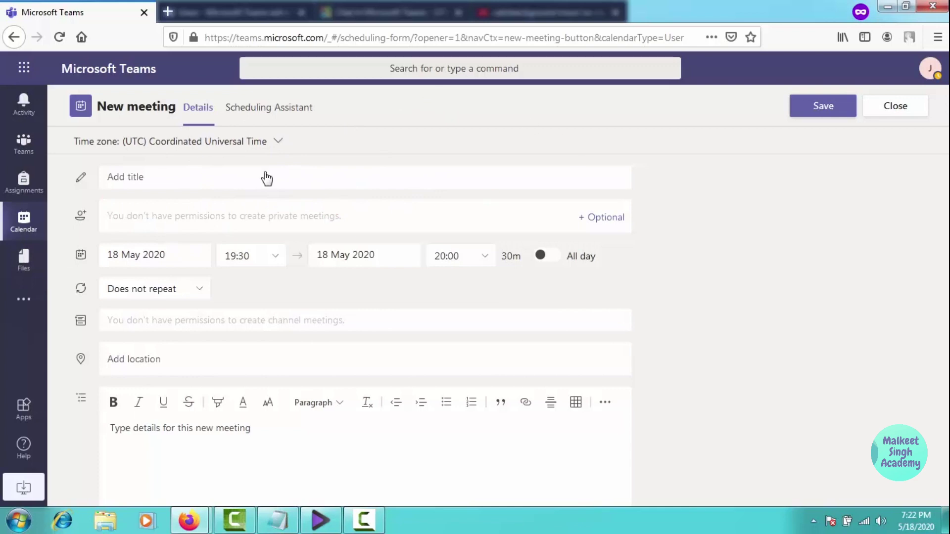
{"action": "left_click", "coordinate": [31, 149]}
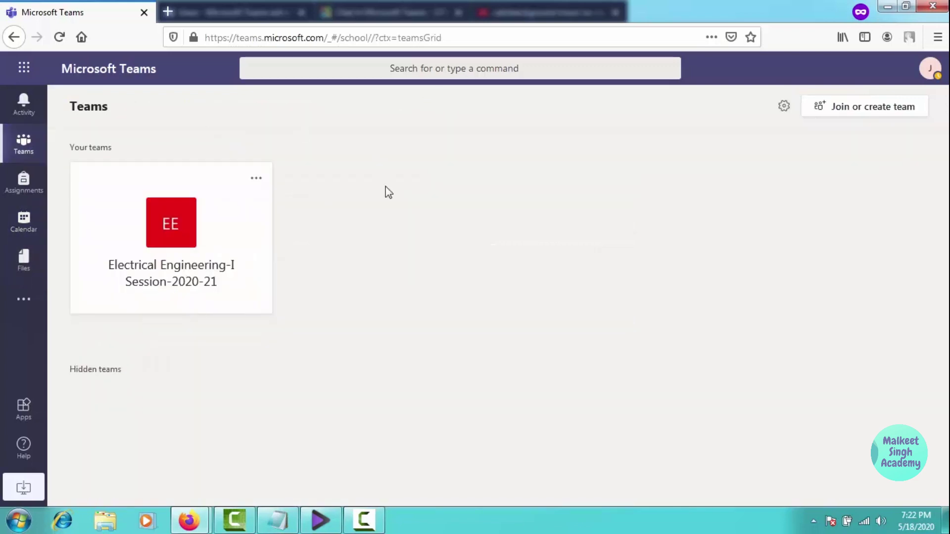